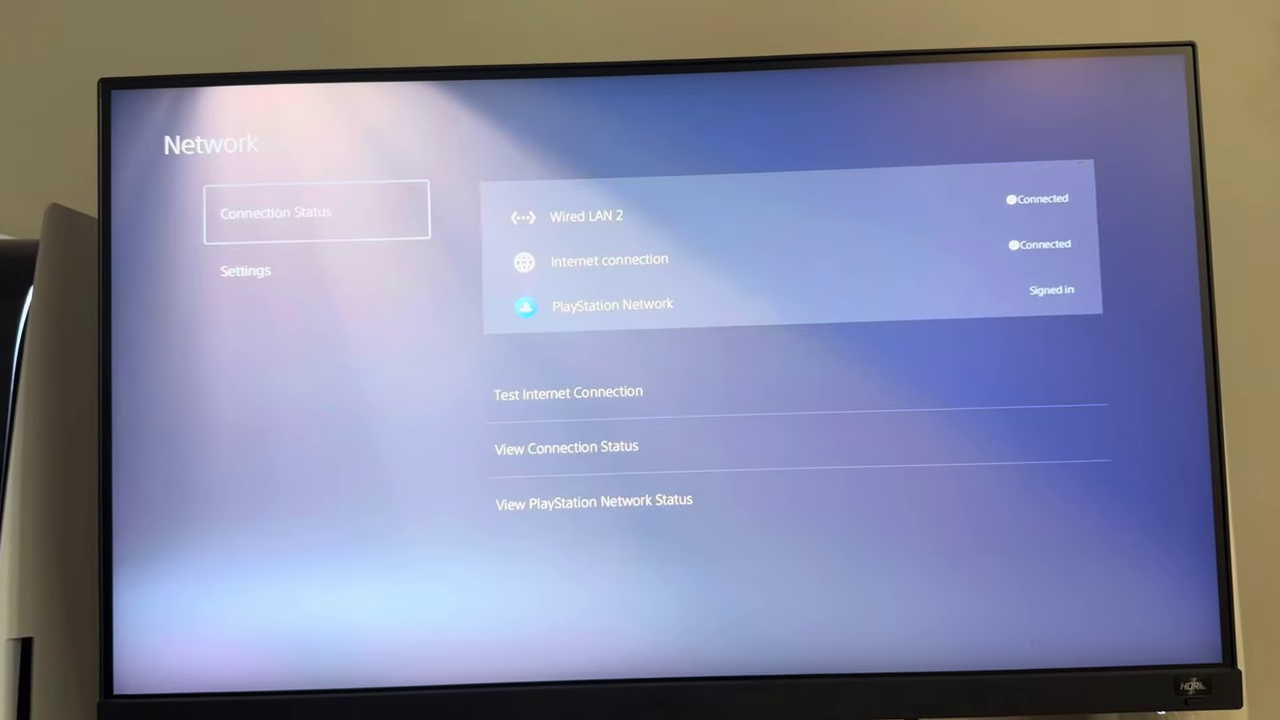
Check internet settings and connection status (wired LAN, PSN connected), then return to the Games home screen.
key(Down)
key(Left)
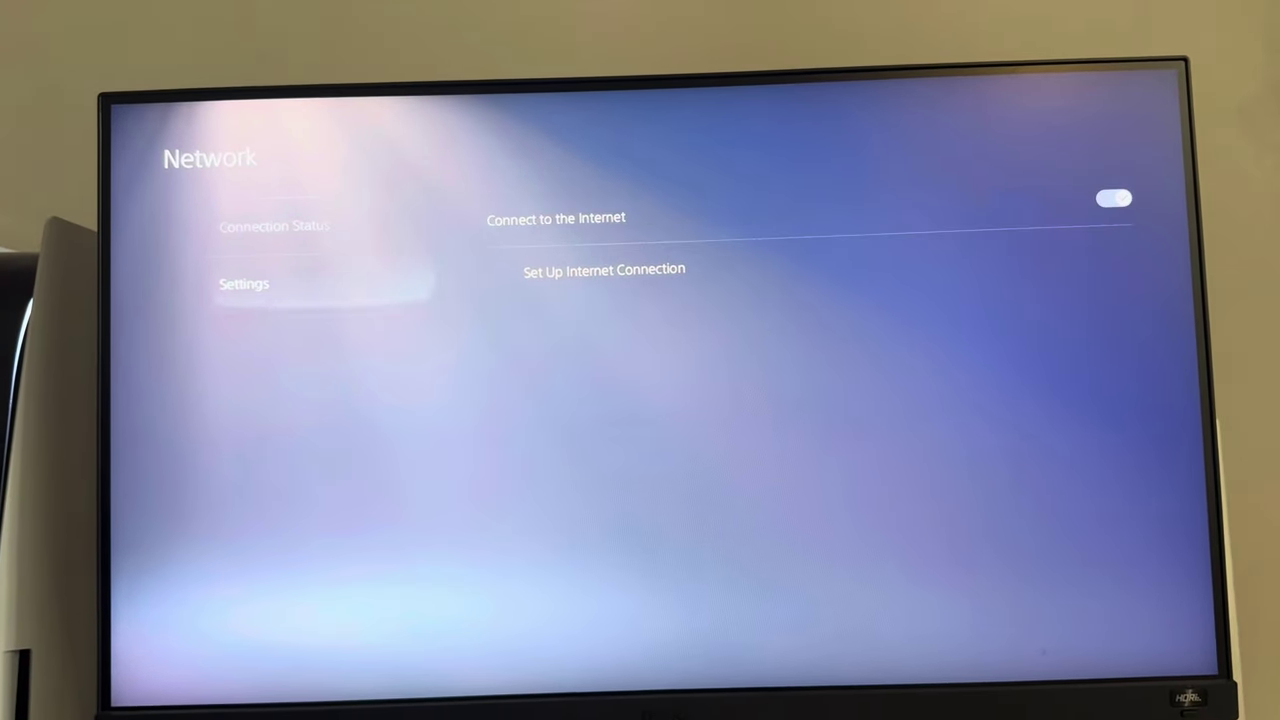
key(Up)
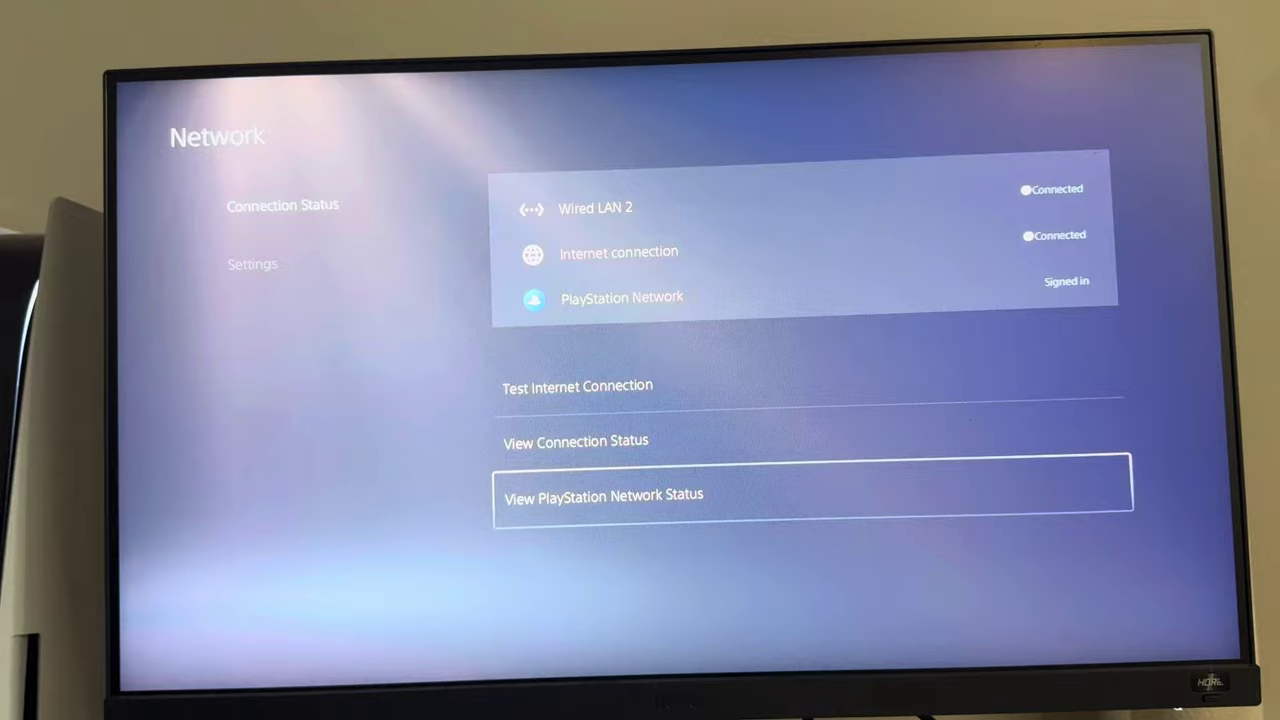
key(Left)
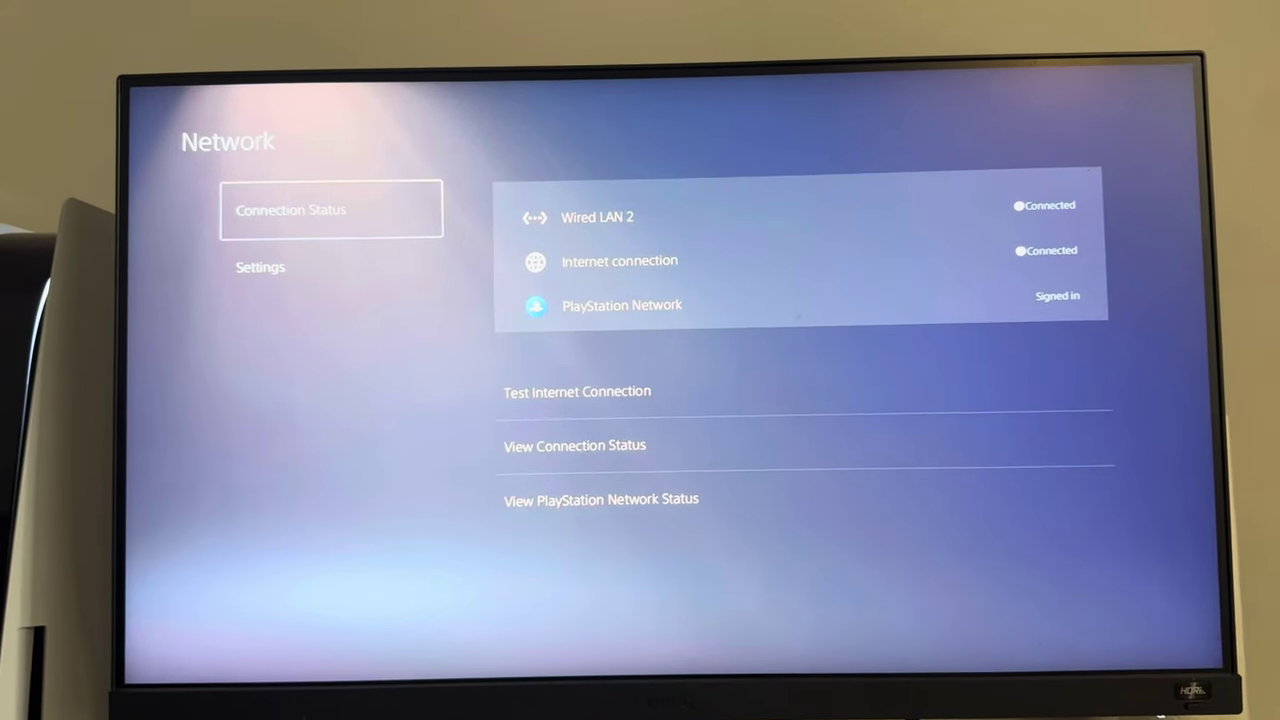
key(Escape)
key(Escape)
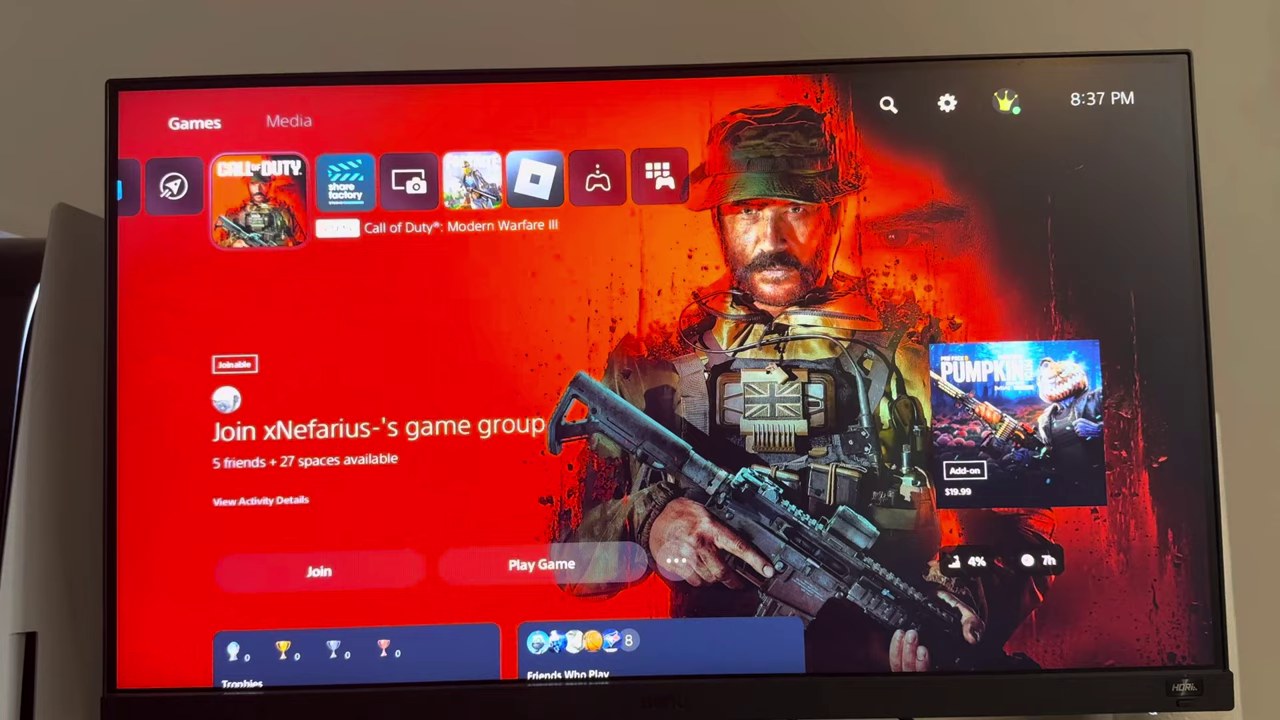
key(Return)
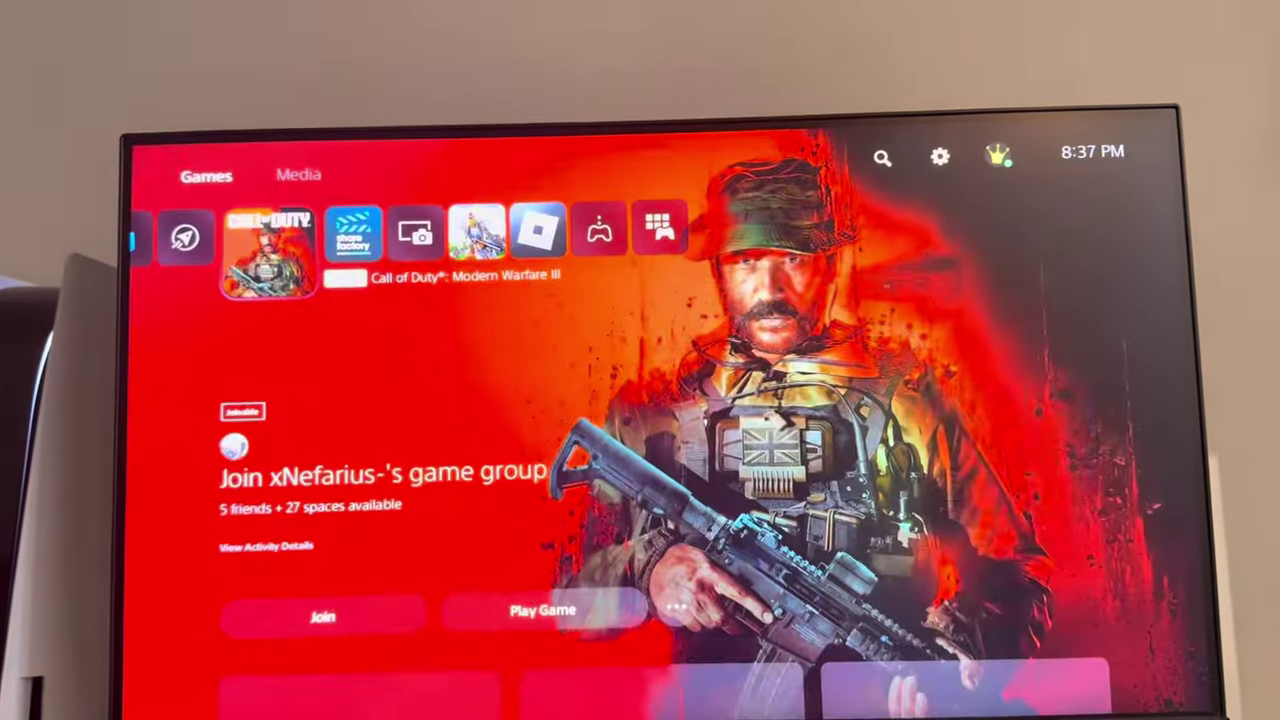
Confirm wired LAN and internet are connected in Control Center's Network card, then resume MWIII multiplayer.
key(Return)
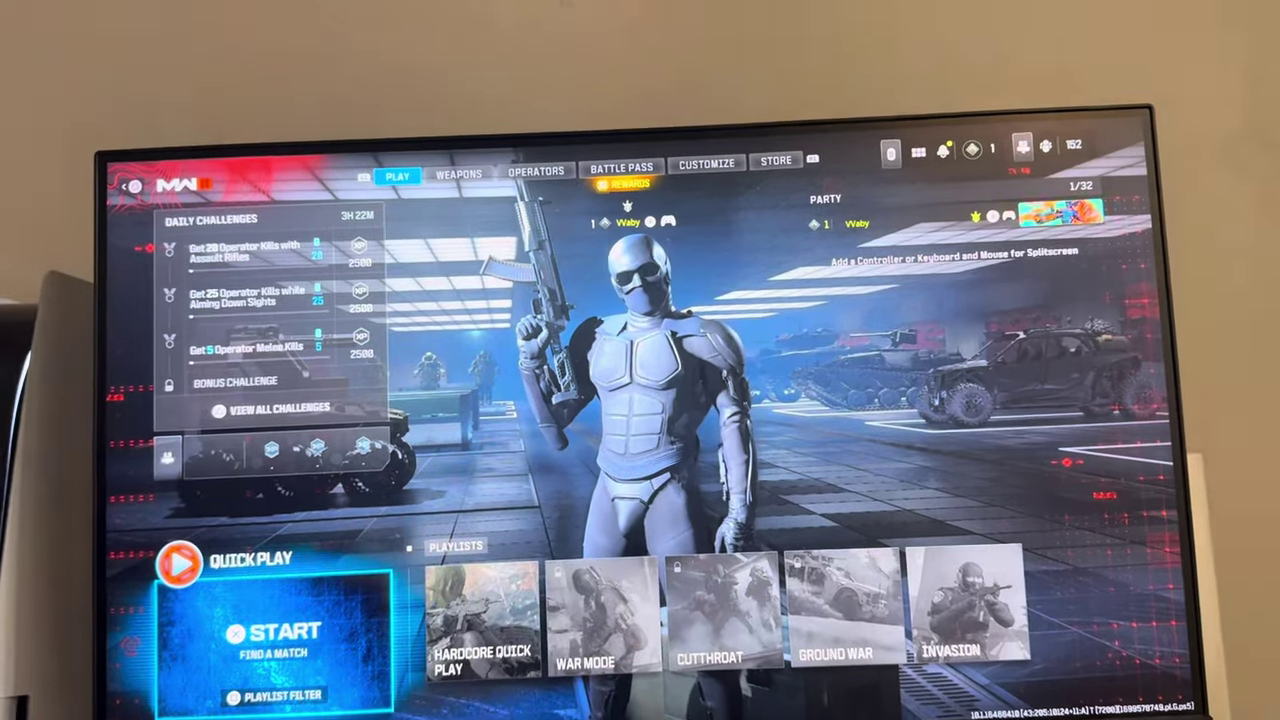
key(super)
key(Down)
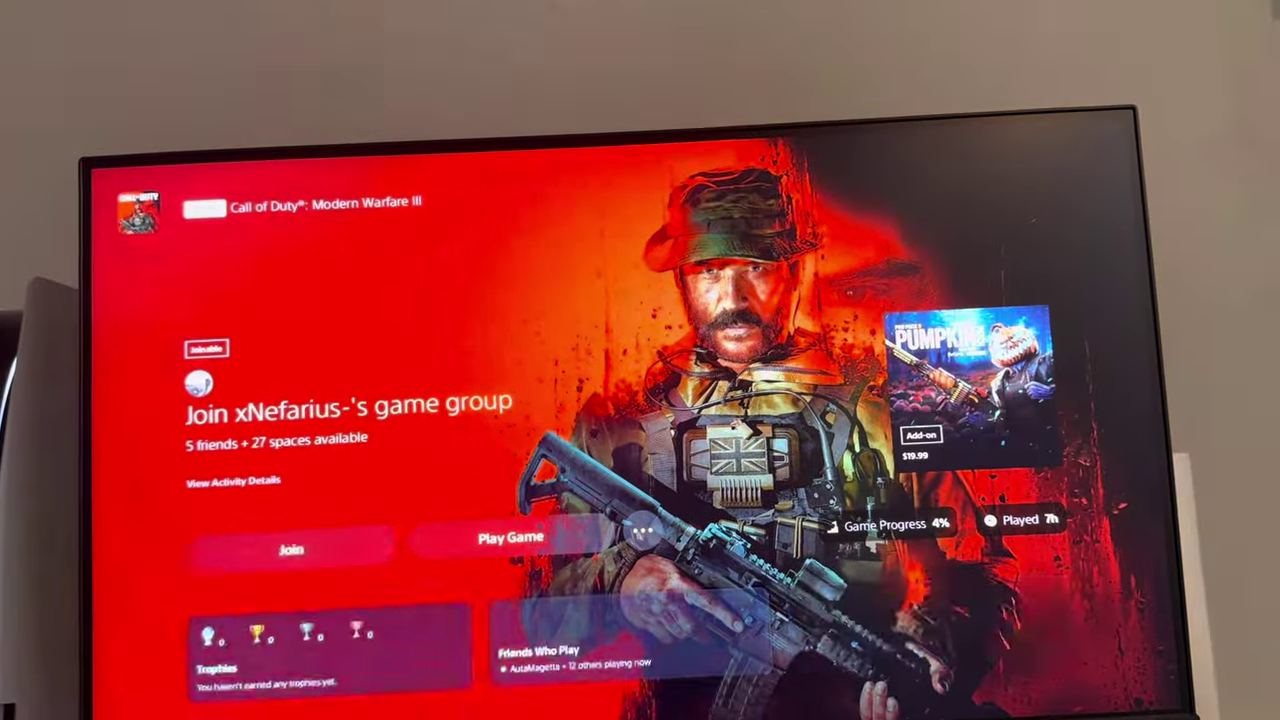
key(super)
key(Return)
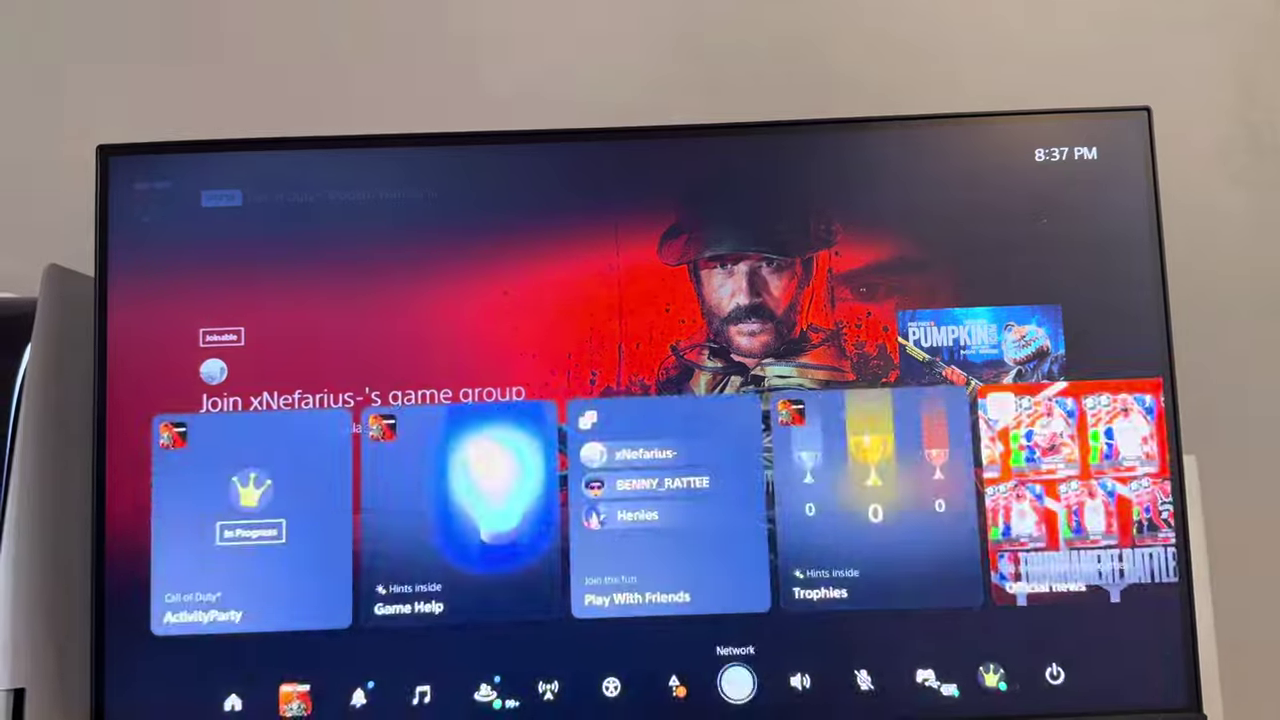
key(Escape)
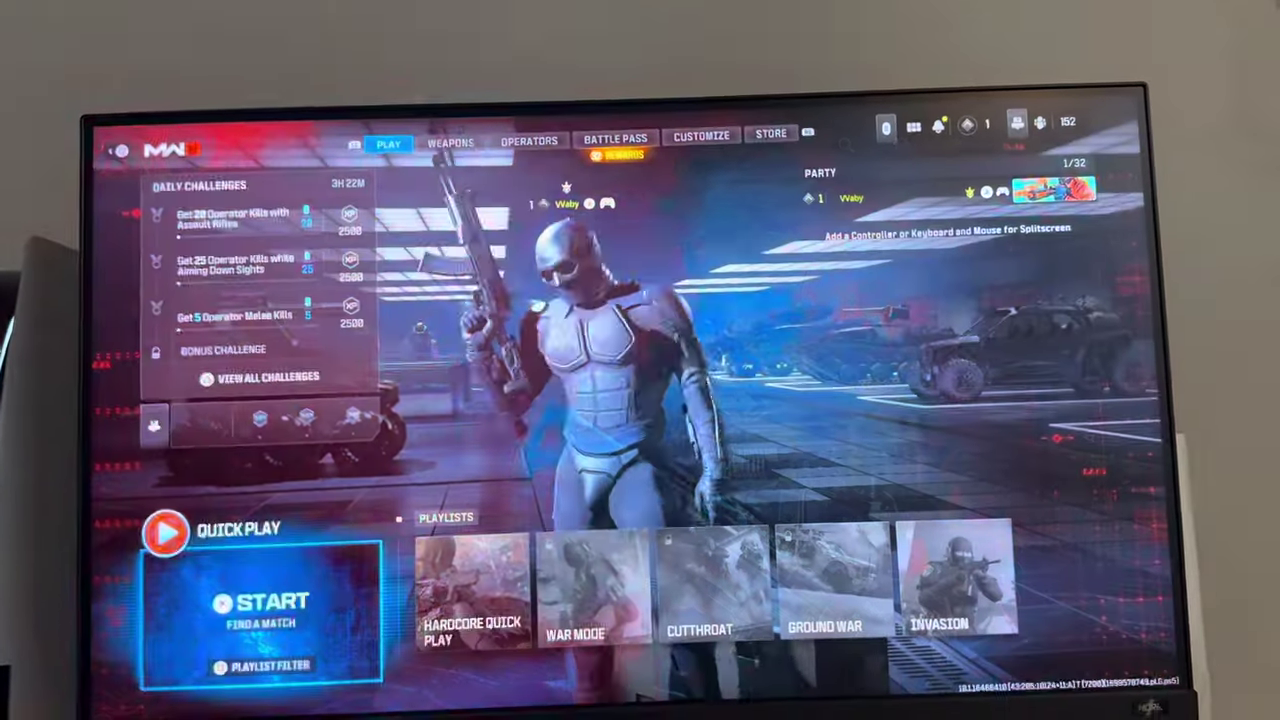